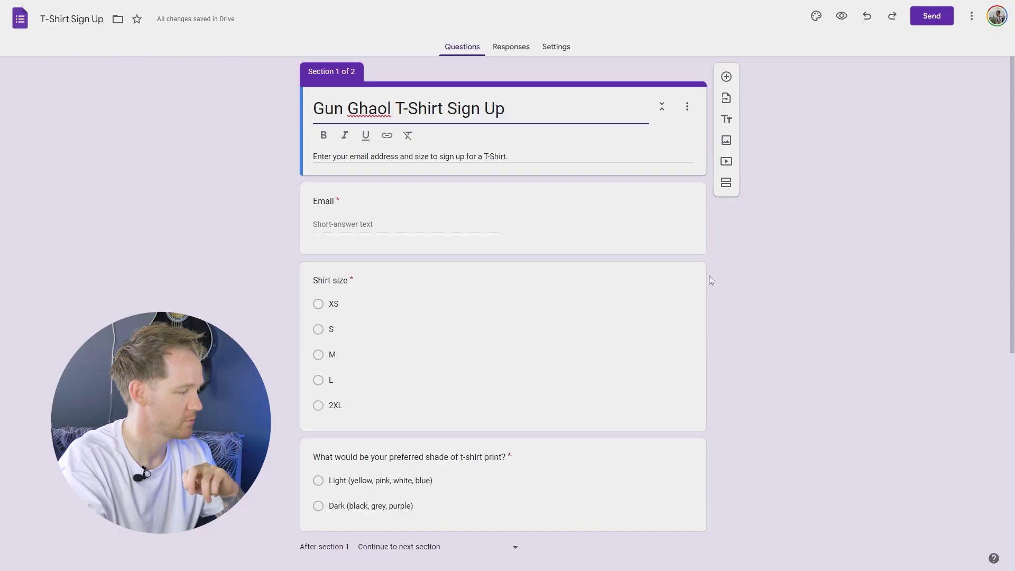
- Select the required Light/Dark print-shade question card to edit it
scroll(725, 273, down, 5)
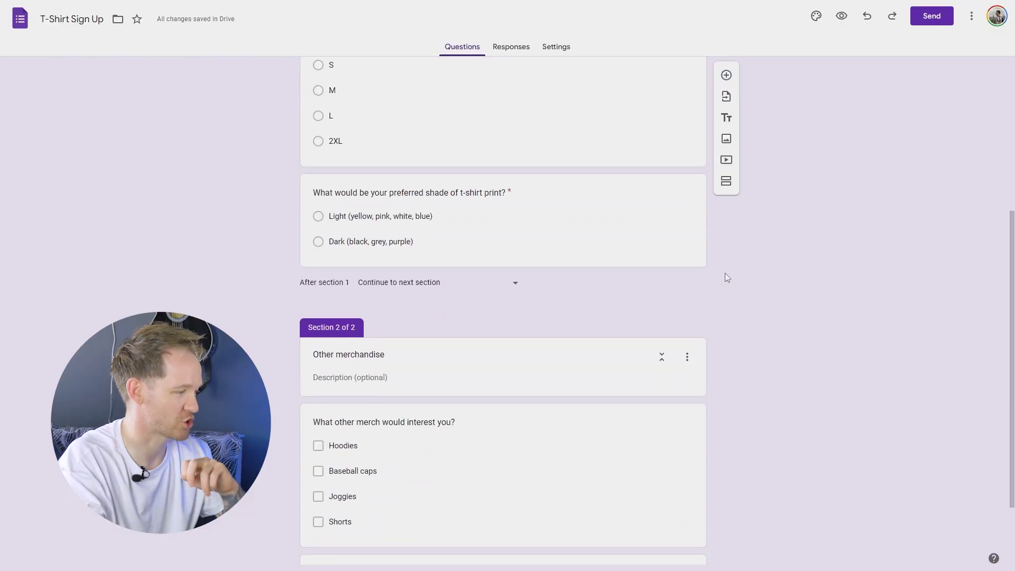
scroll(725, 272, up, 2)
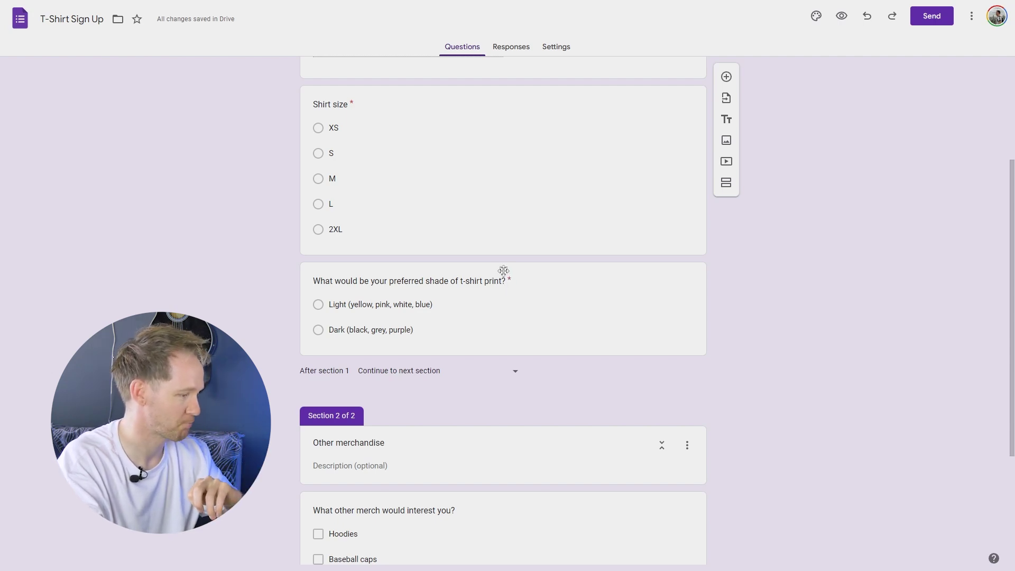
click(503, 270)
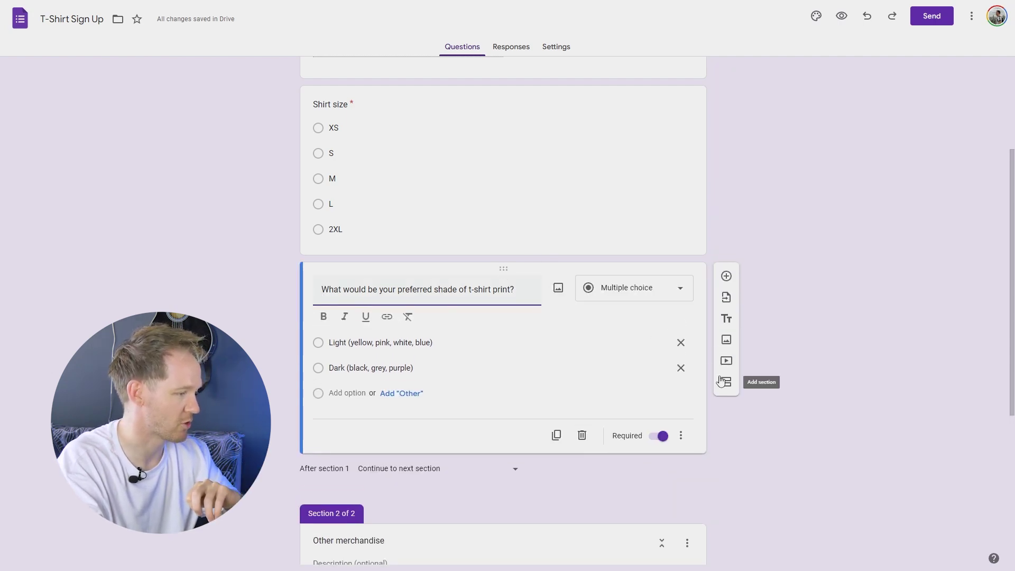
scroll(716, 381, down, 3)
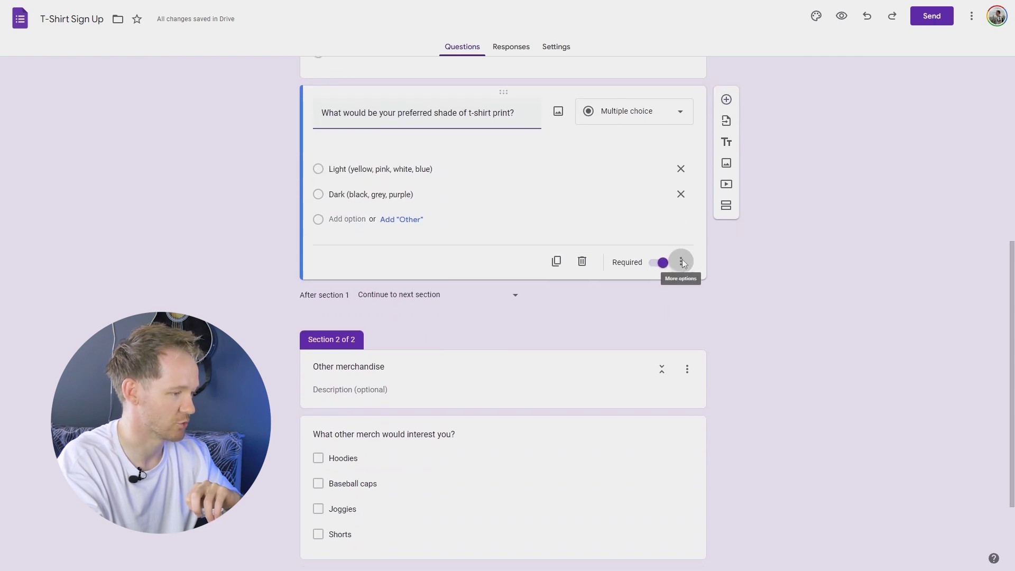
- Enable 'Go to section based on answer' on the print-shade question
click(681, 260)
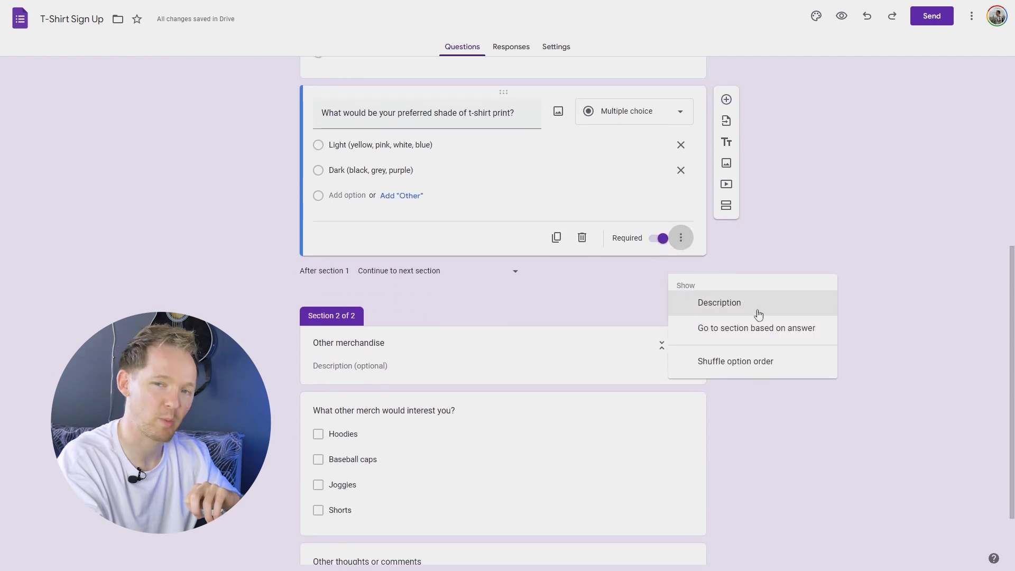
click(818, 335)
scroll(743, 258, up, 2)
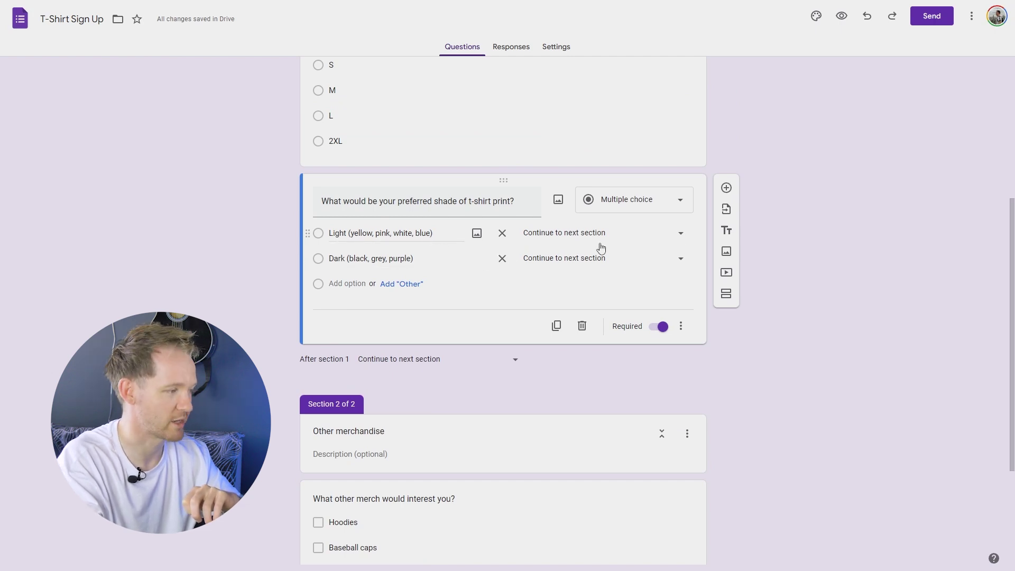
- Route Light to 'Submit form' and Dark to section 2 (Other merchandise)
click(660, 236)
click(615, 310)
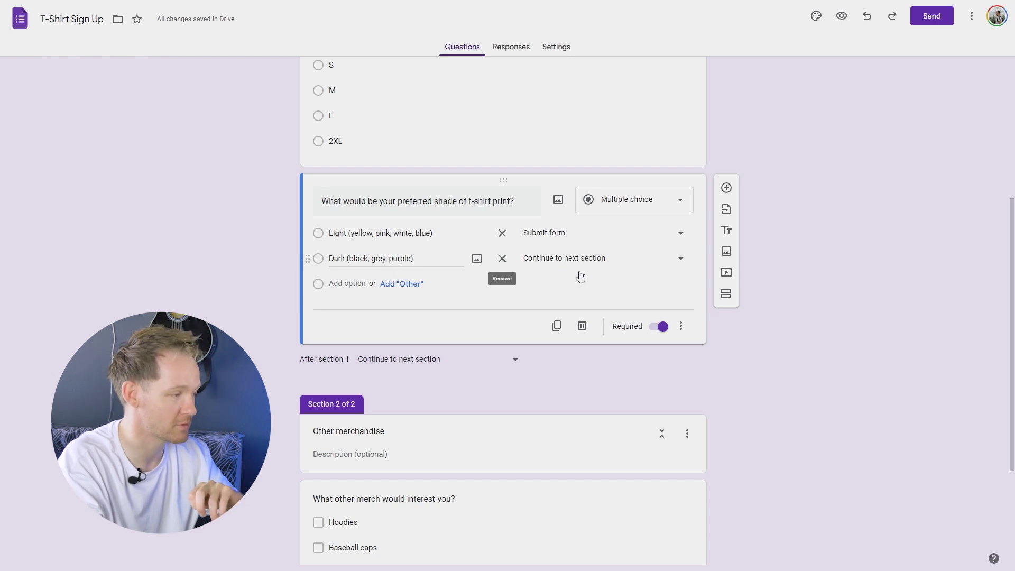
click(596, 259)
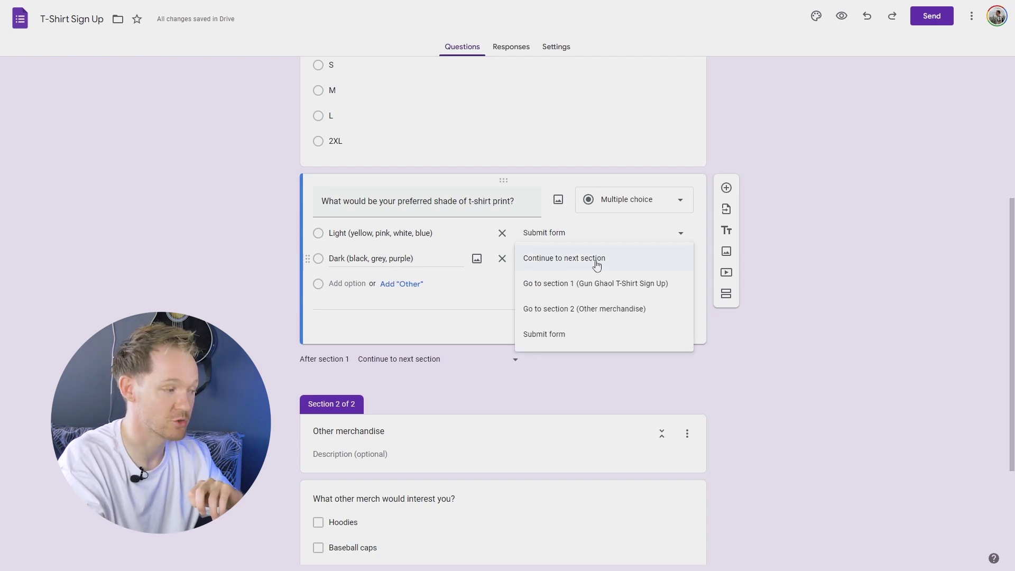
click(636, 308)
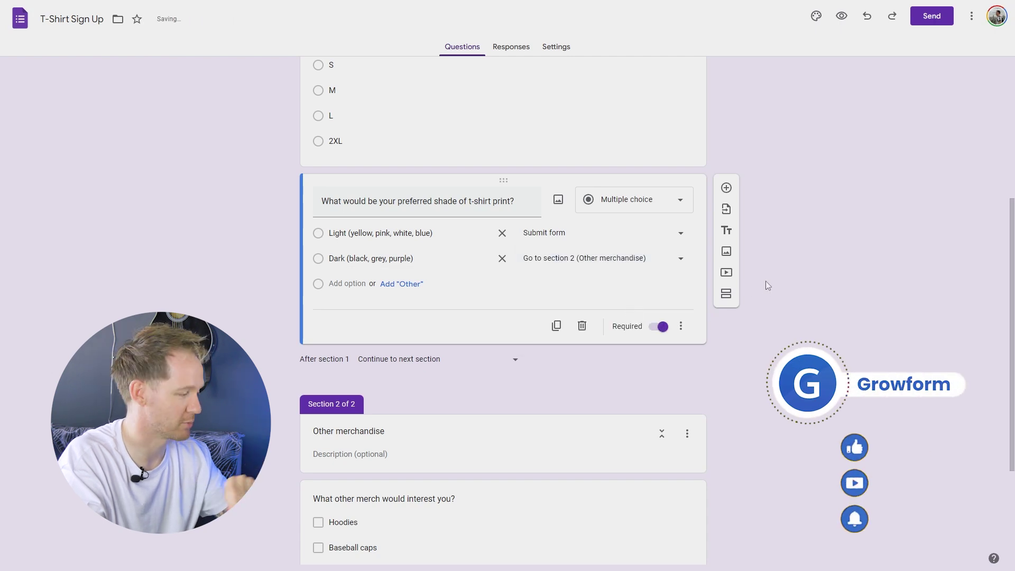
scroll(755, 283, down, 3)
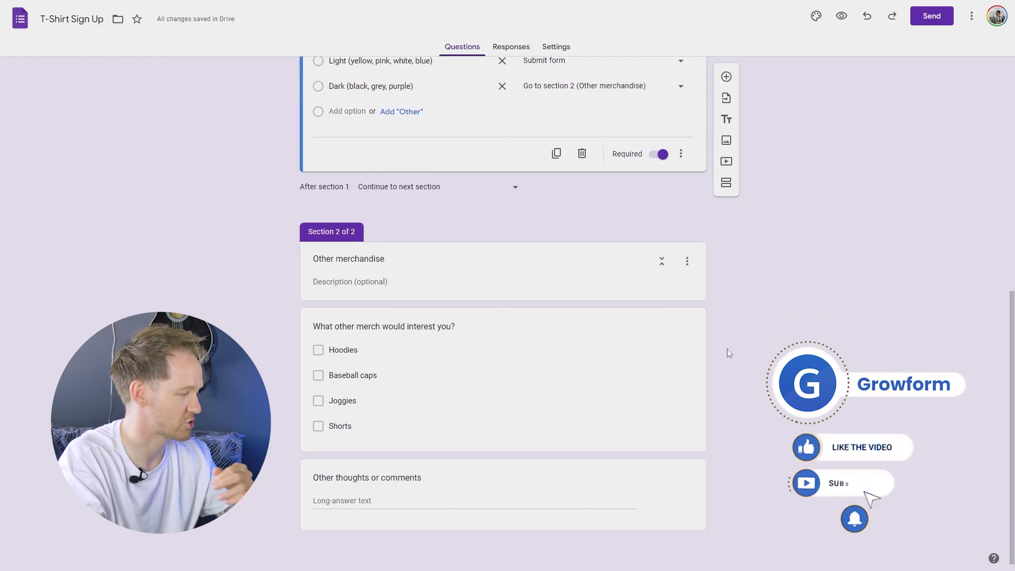
scroll(728, 346, up, 5)
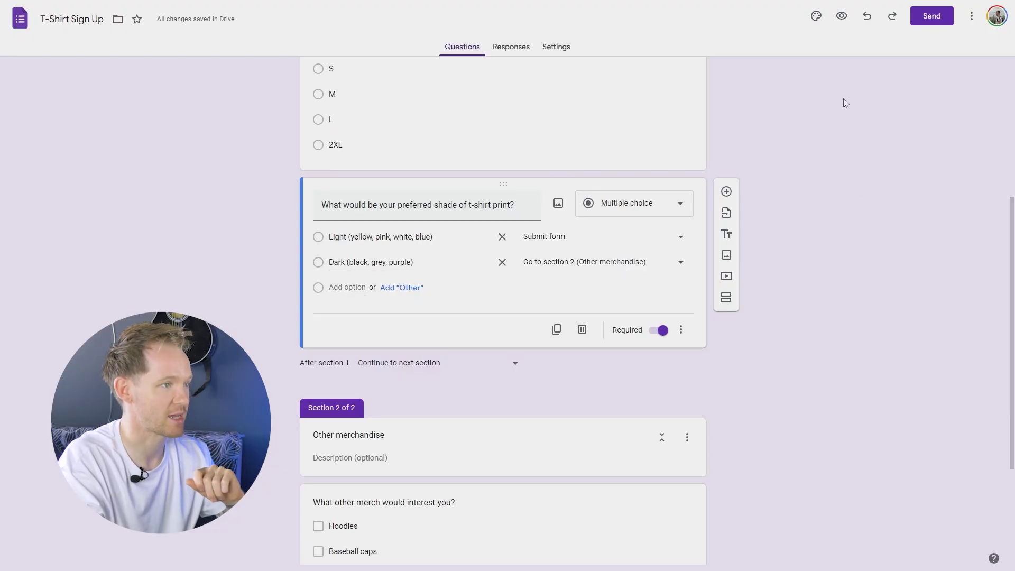
- Preview the form, answer 2XL and Dark, and continue to the next page
click(842, 17)
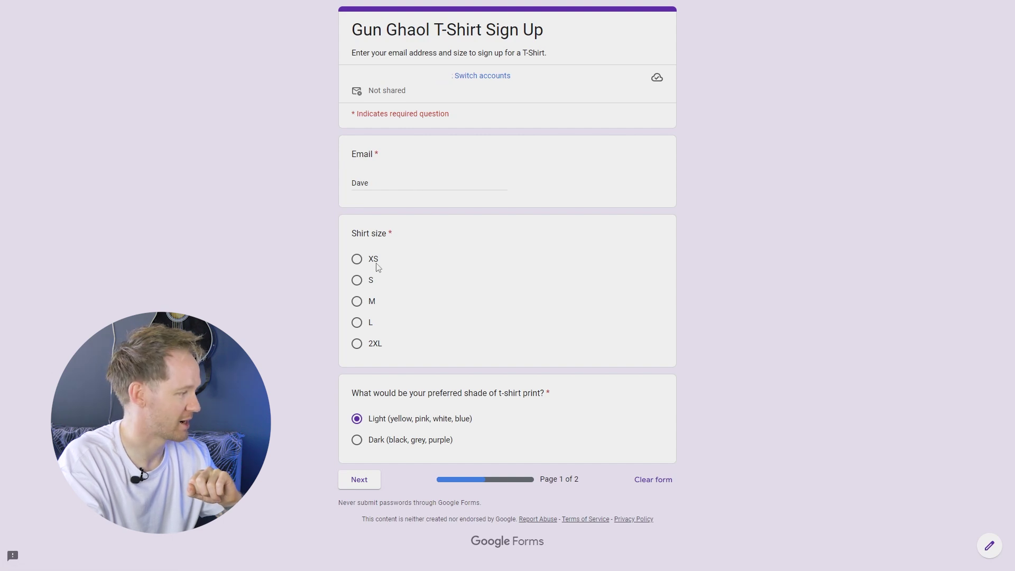
click(357, 344)
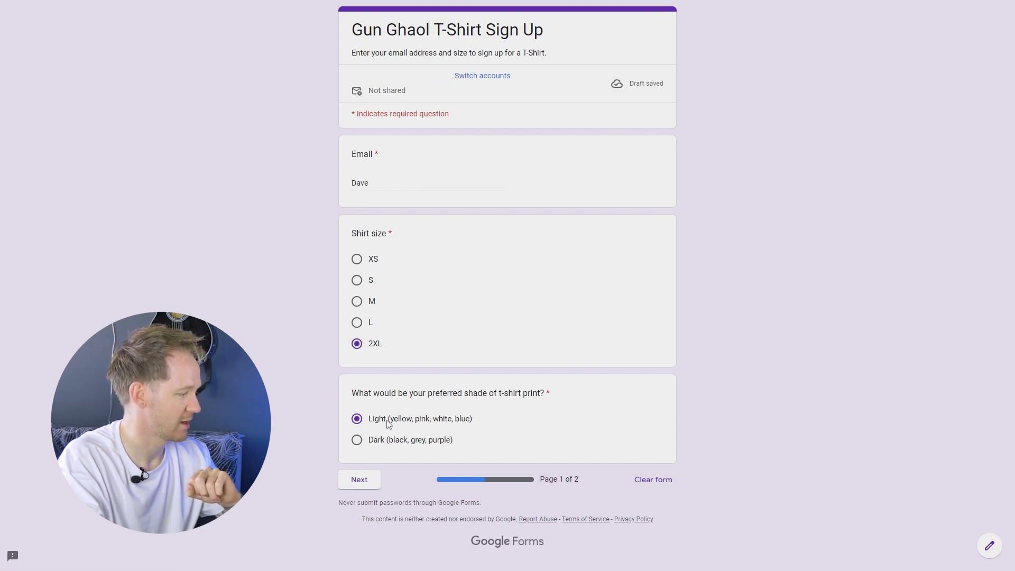
click(399, 442)
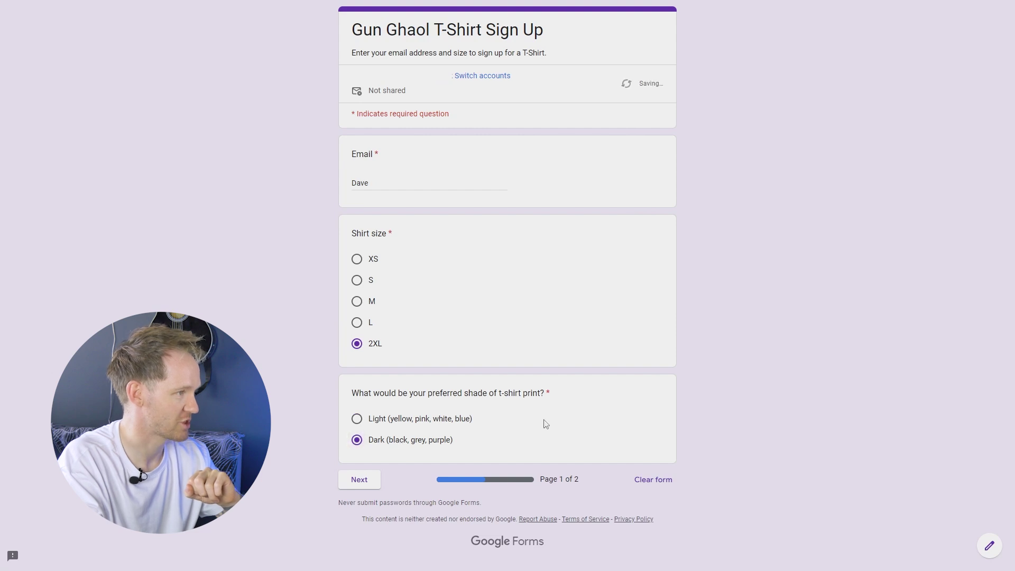
click(360, 480)
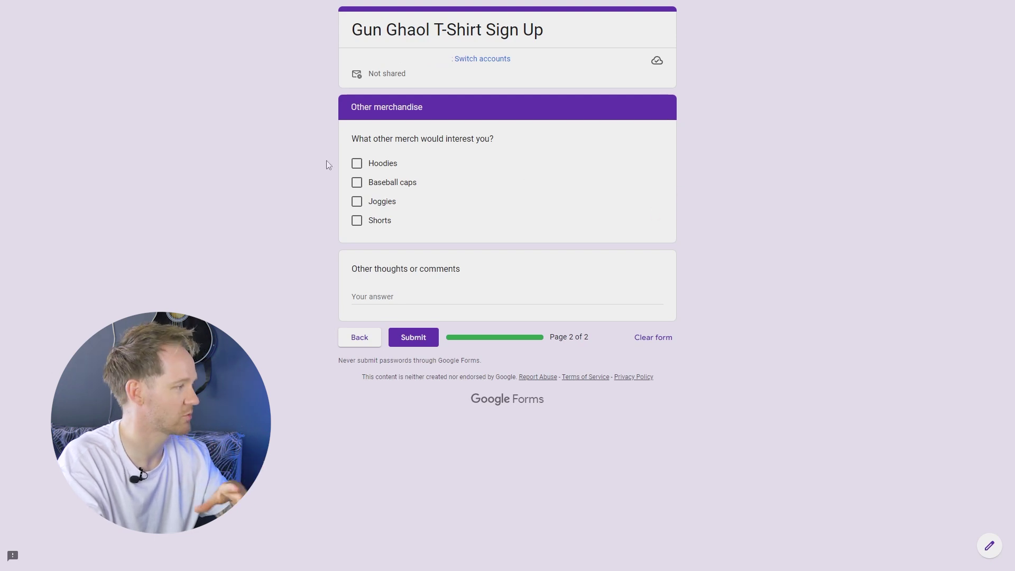
- Tick Hoodies, Baseball caps, Joggies and Shorts on the Other merchandise page
click(397, 167)
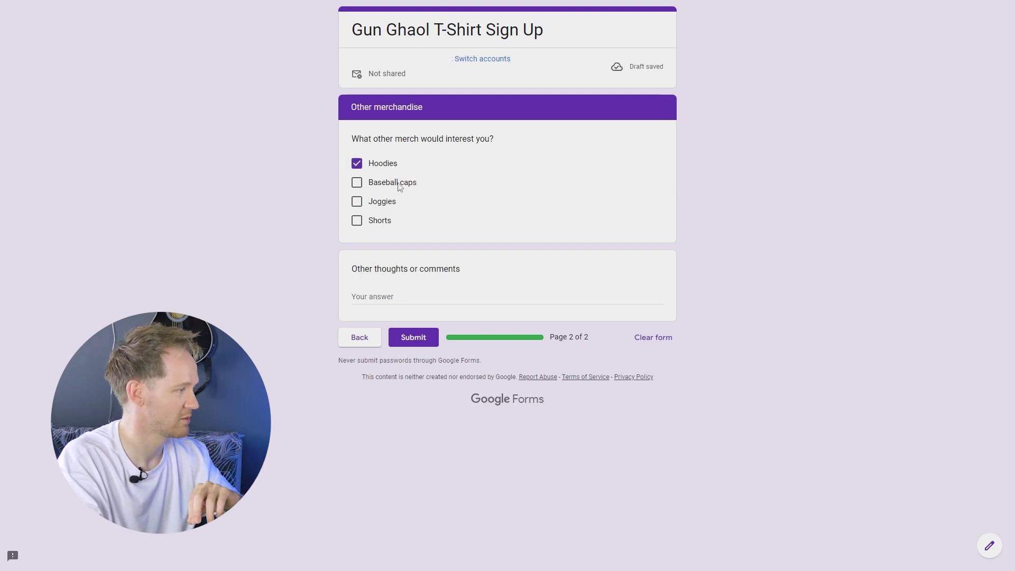
click(397, 184)
click(391, 205)
click(391, 222)
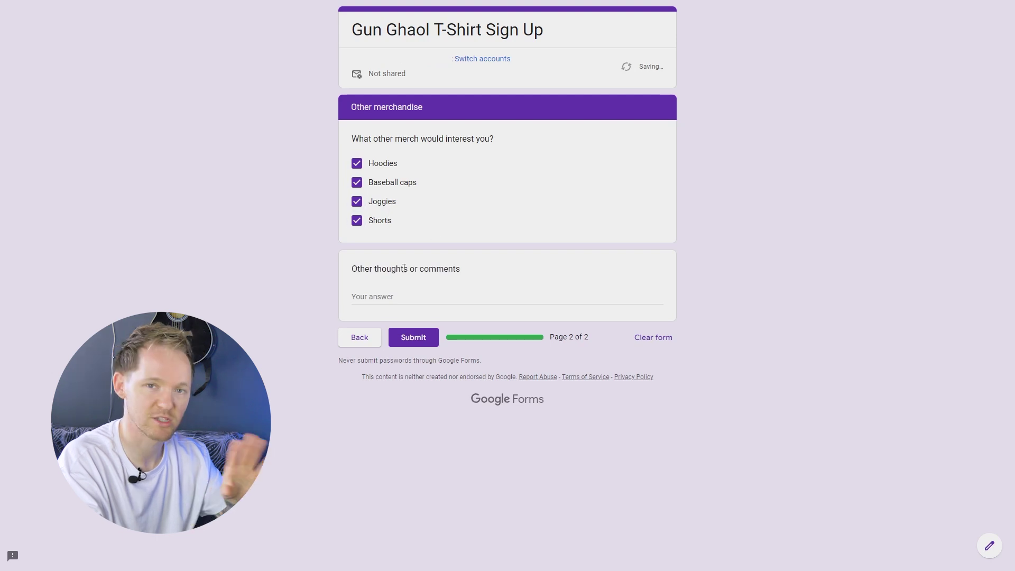
- Return to page 1, pick XS and Light, and continue to check Light skips to submit
click(356, 339)
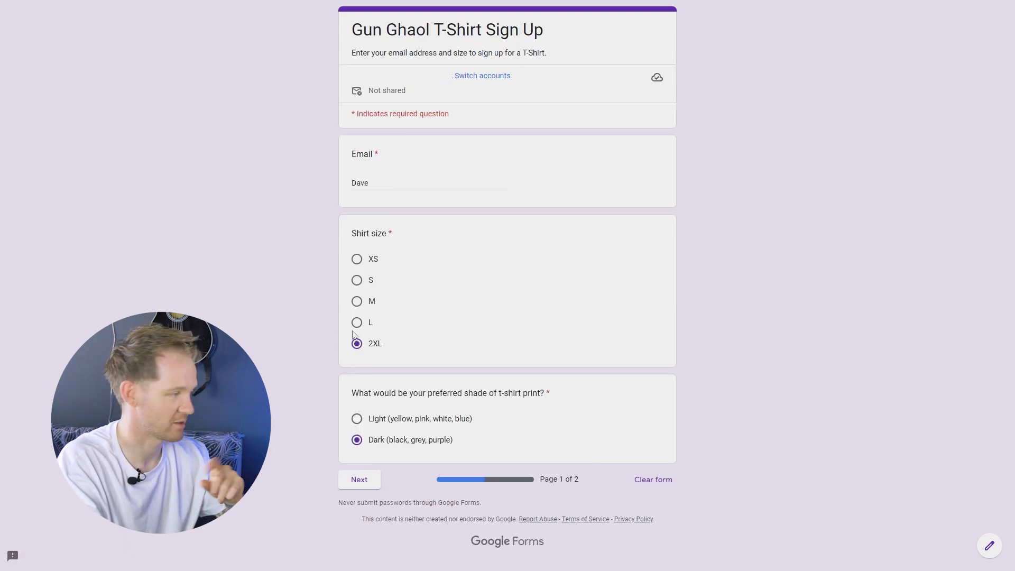
click(363, 266)
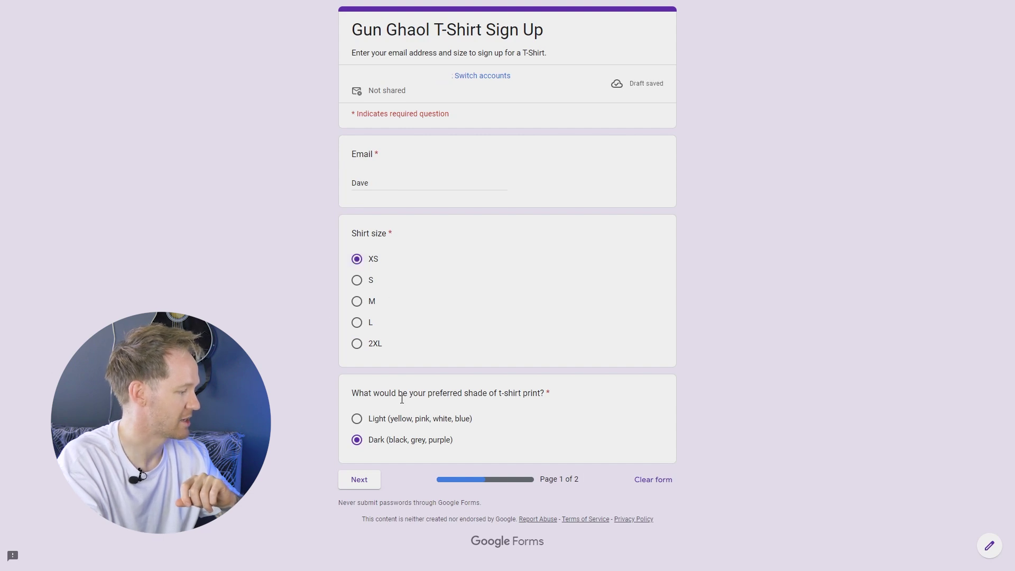
click(392, 423)
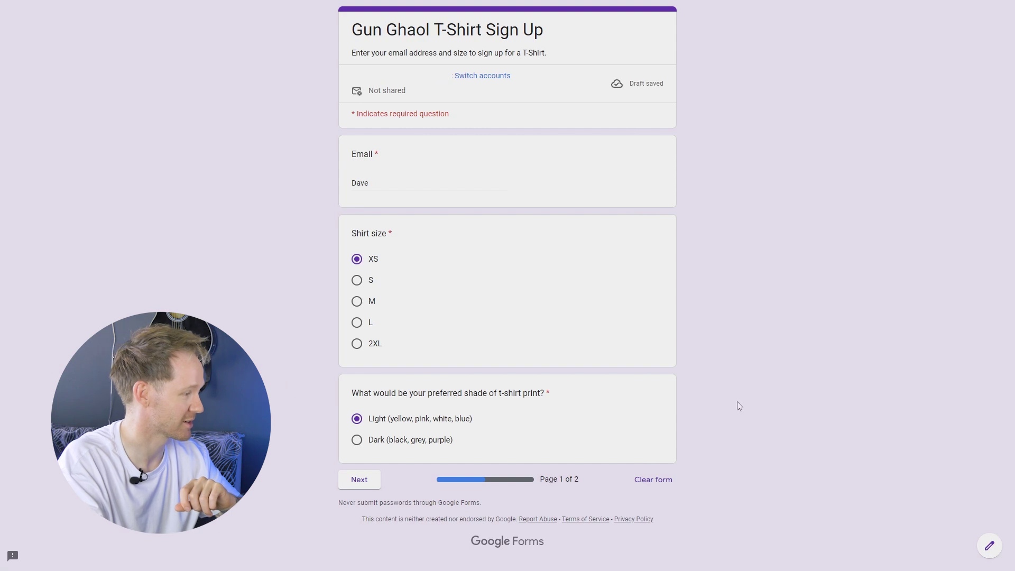
click(365, 481)
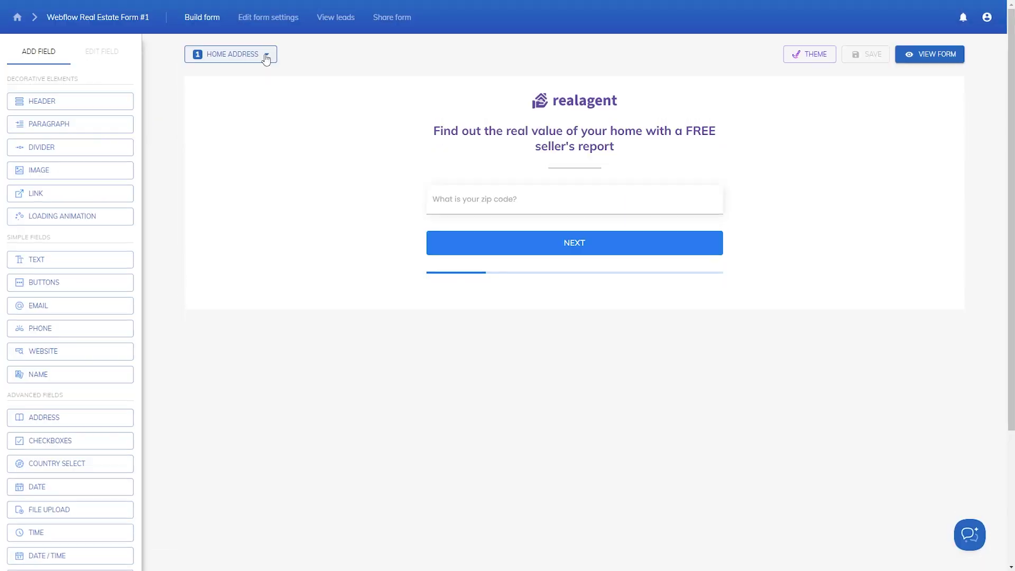
- Open the Home condition step's logic in Edit steps and add a rule block
click(264, 55)
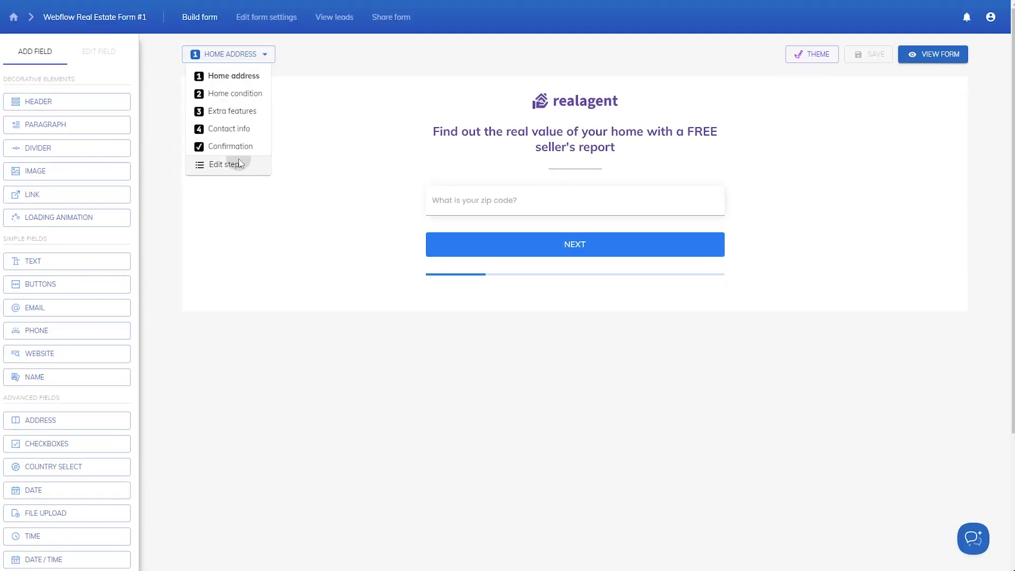
click(239, 163)
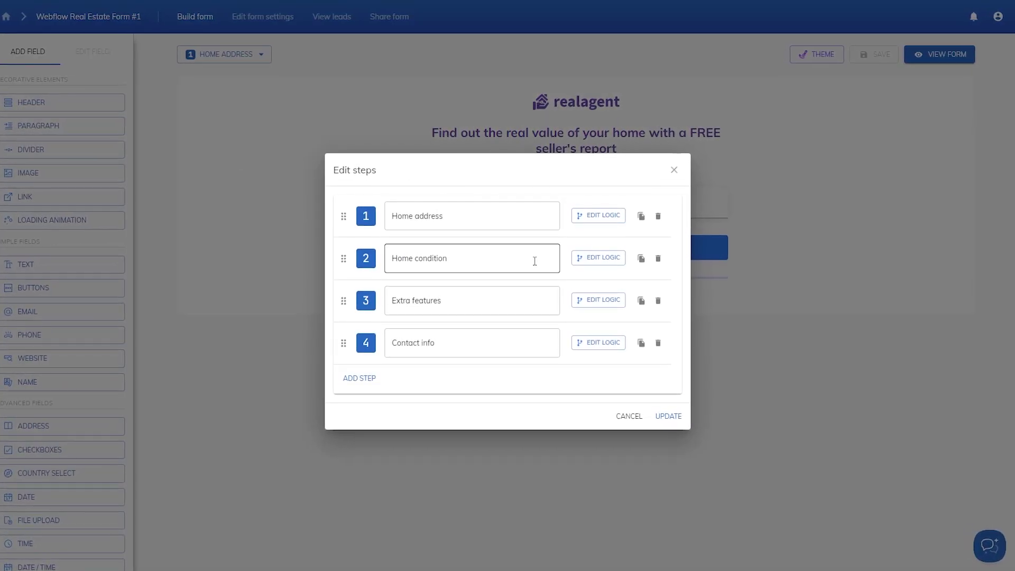
click(614, 260)
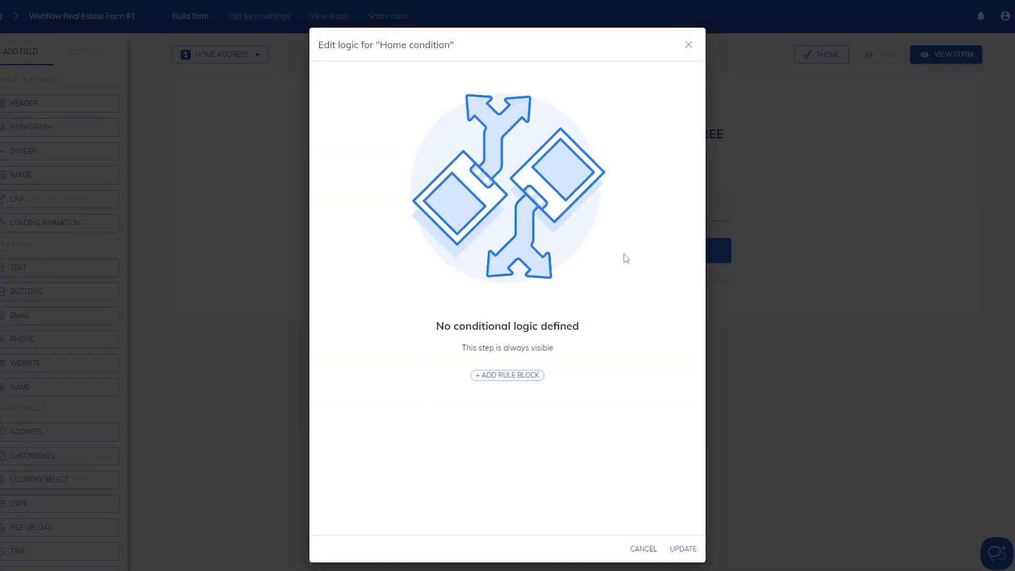
click(508, 375)
- Hide the step when zip code 'Is blank' or 'Does not start with 1', and save
click(419, 115)
click(421, 120)
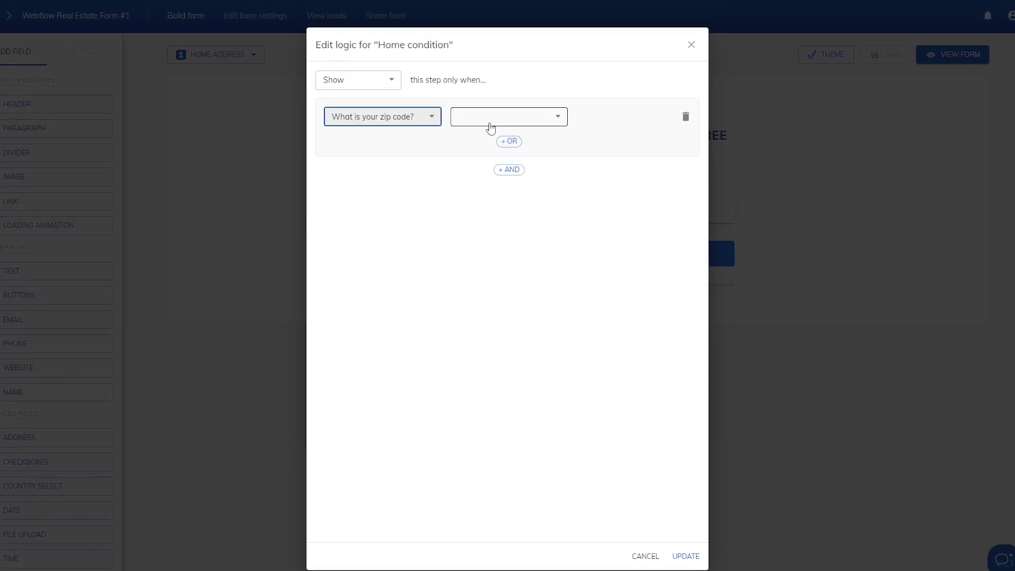
click(490, 125)
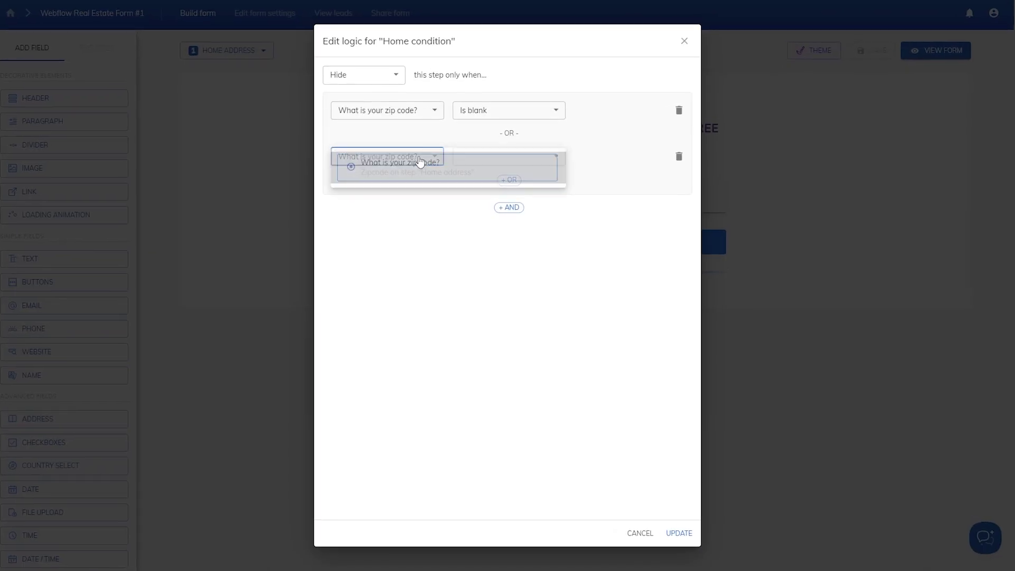
click(507, 156)
click(520, 296)
click(586, 161)
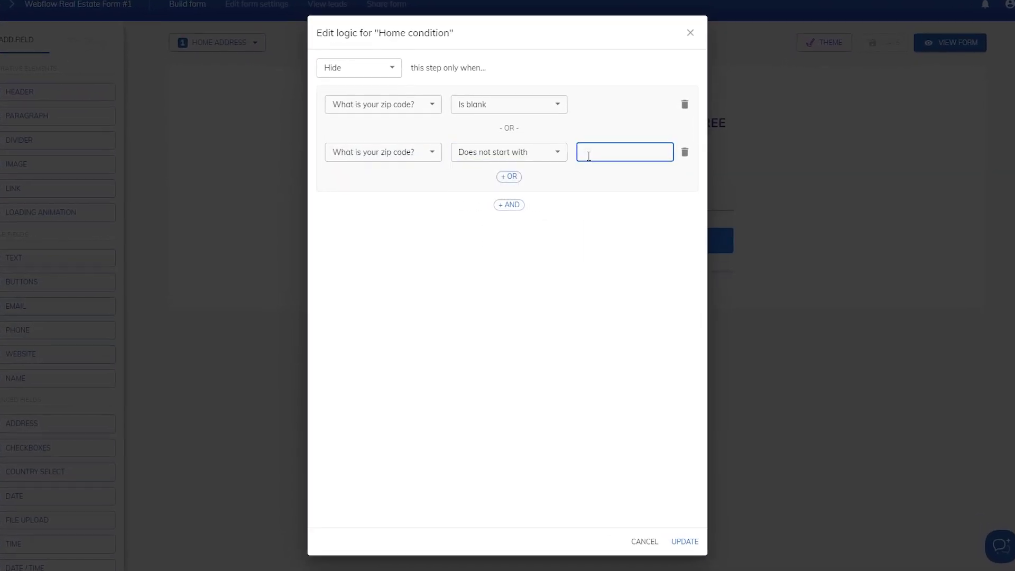
text(1)
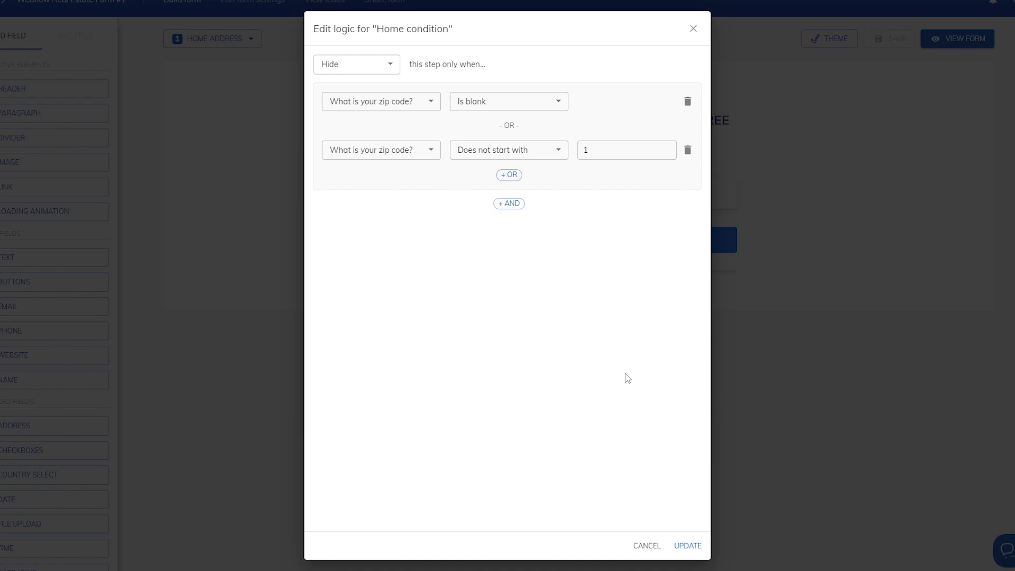
click(687, 546)
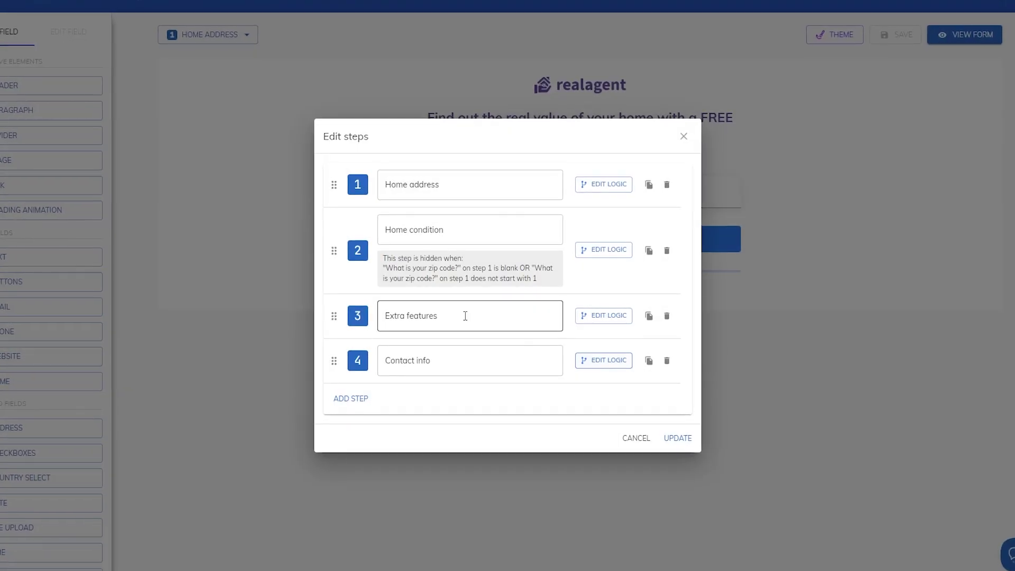
click(675, 437)
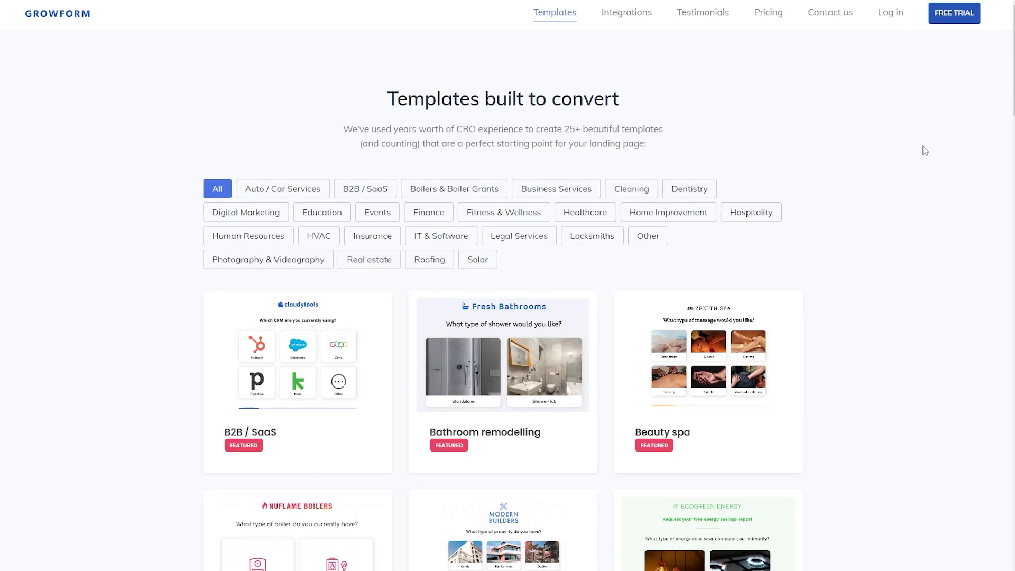
- Browse Finance, Solar, Roofing, Home Improvement and B2B / SaaS templates, then go to the free trial sign-up
click(435, 215)
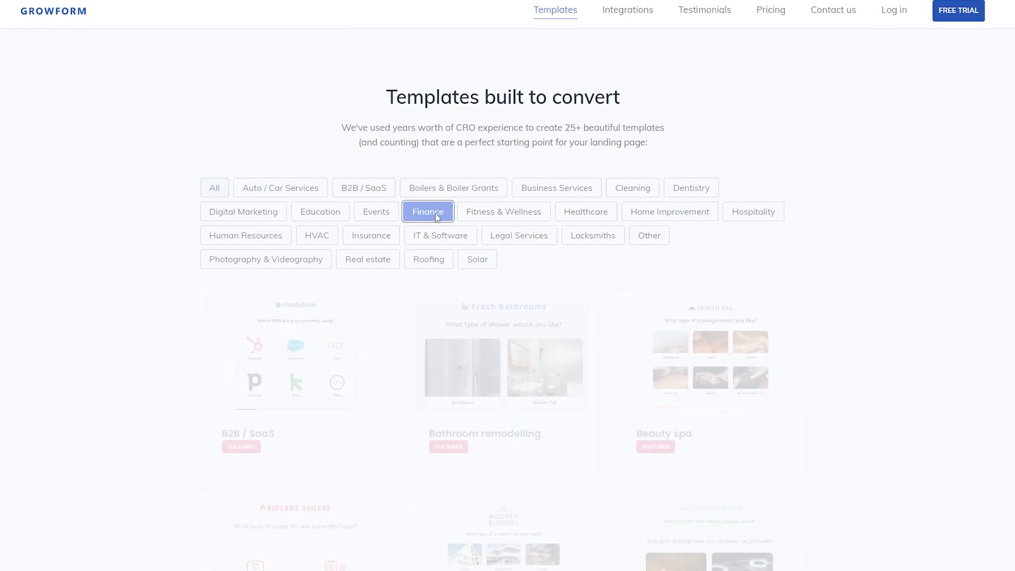
click(478, 258)
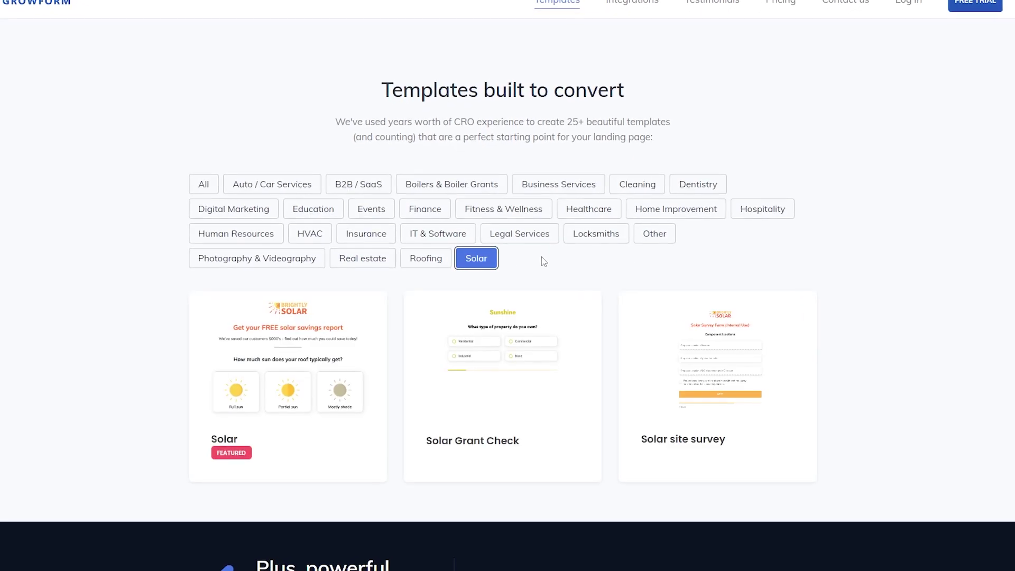
click(427, 258)
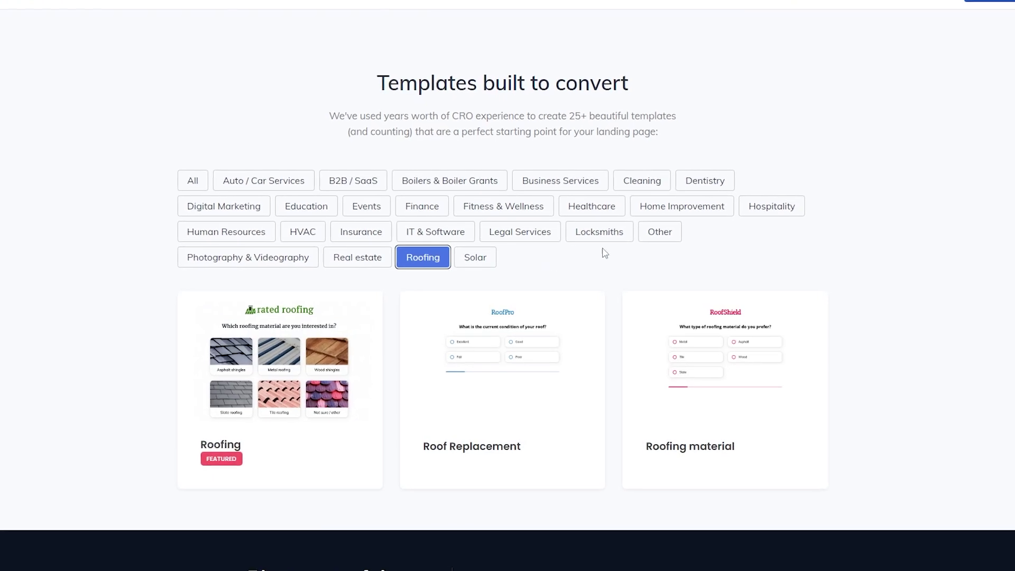
click(687, 207)
click(379, 184)
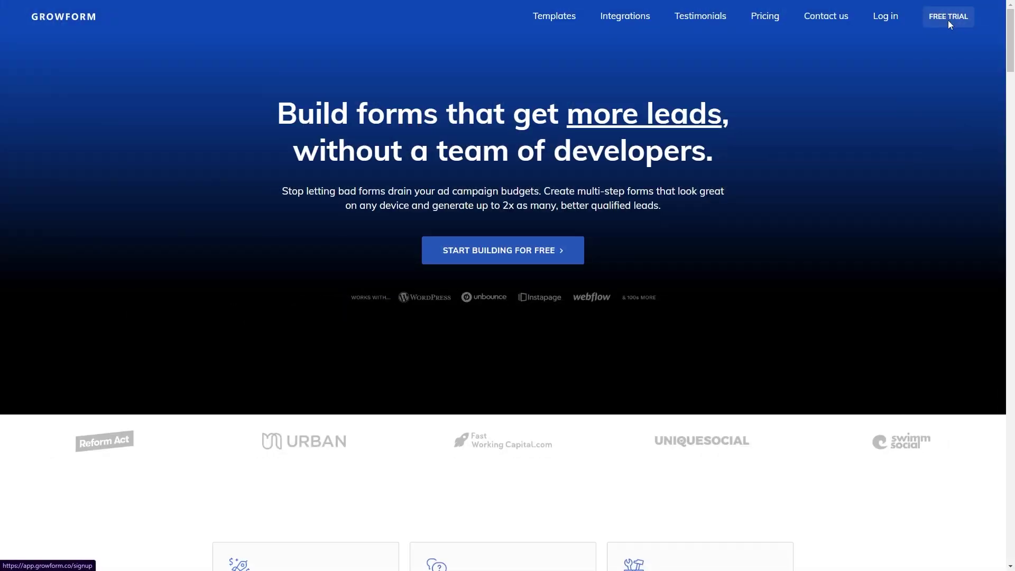
click(949, 18)
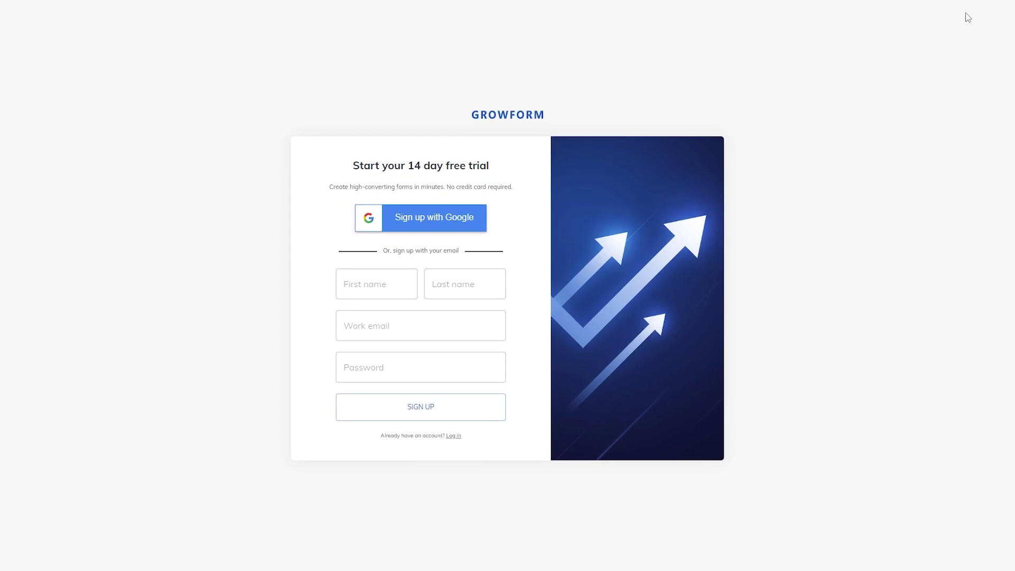